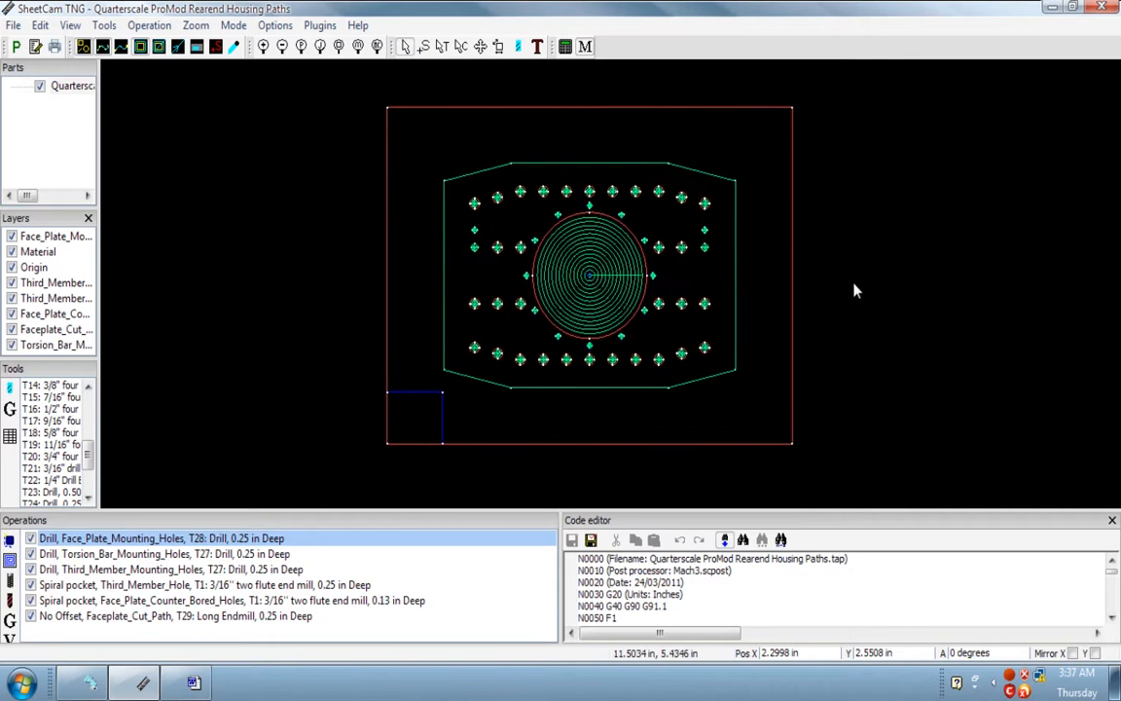
# Display the direction arrows on the faceplate's tool paths and hide them again.
pyautogui.scroll(1, 857, 290)
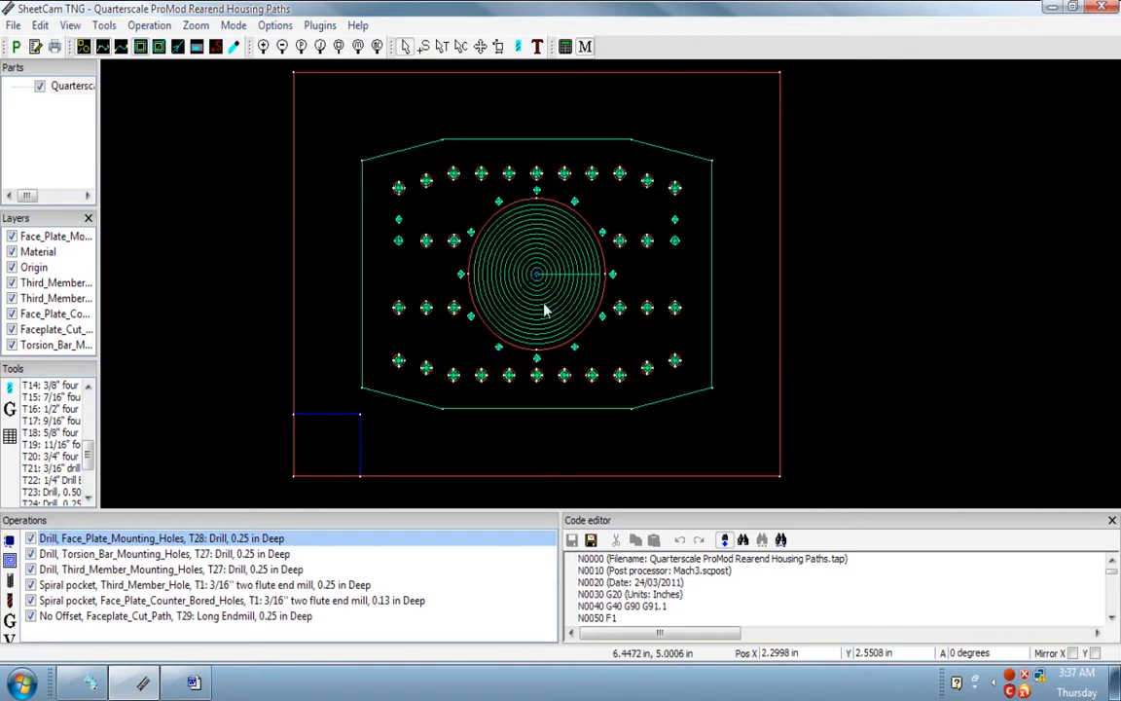
pyautogui.moveTo(541, 277); pyautogui.dragTo(600, 283, button='middle')
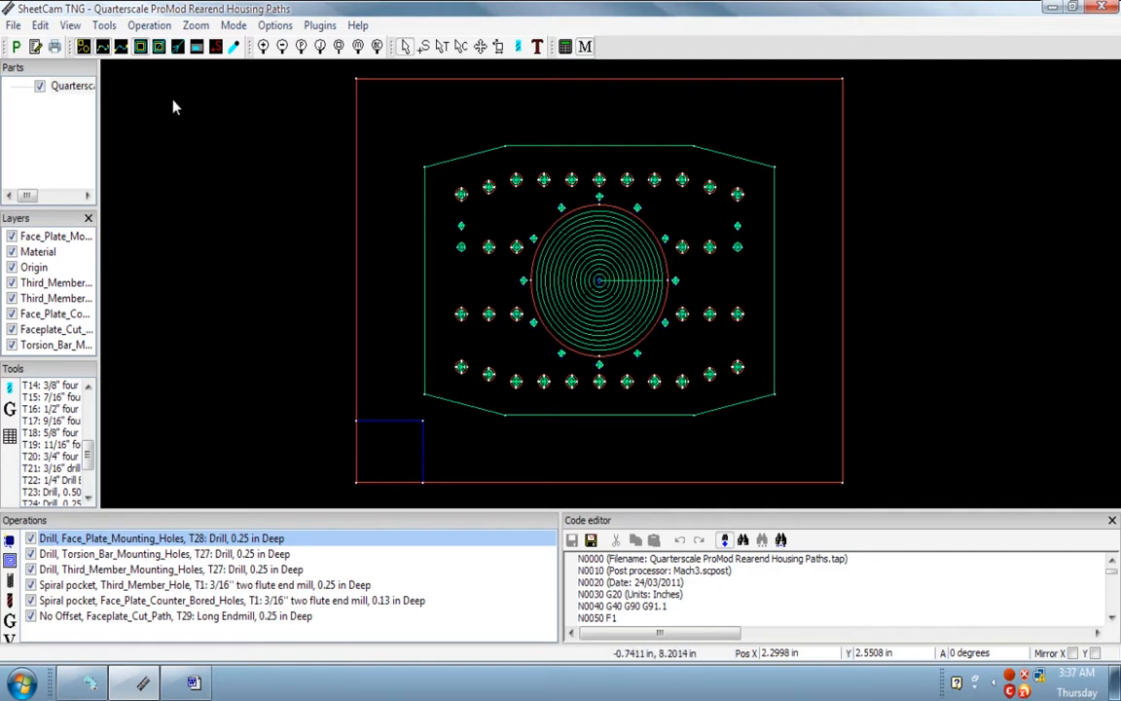
pyautogui.click(177, 45)
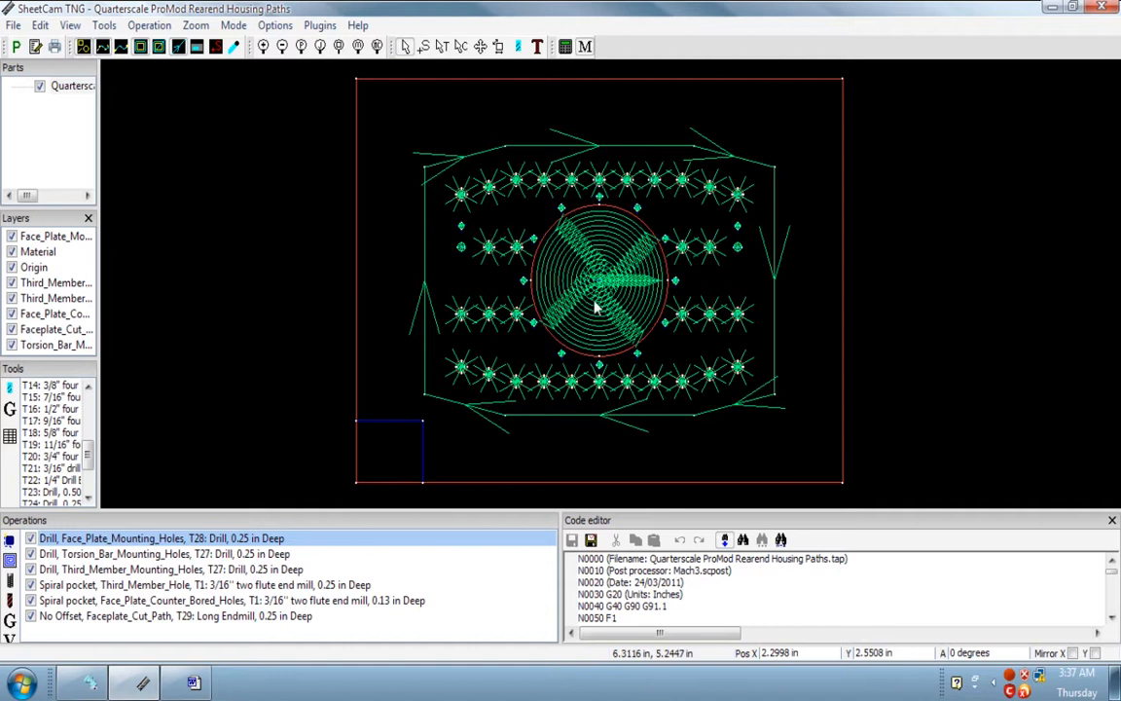
pyautogui.click(178, 49)
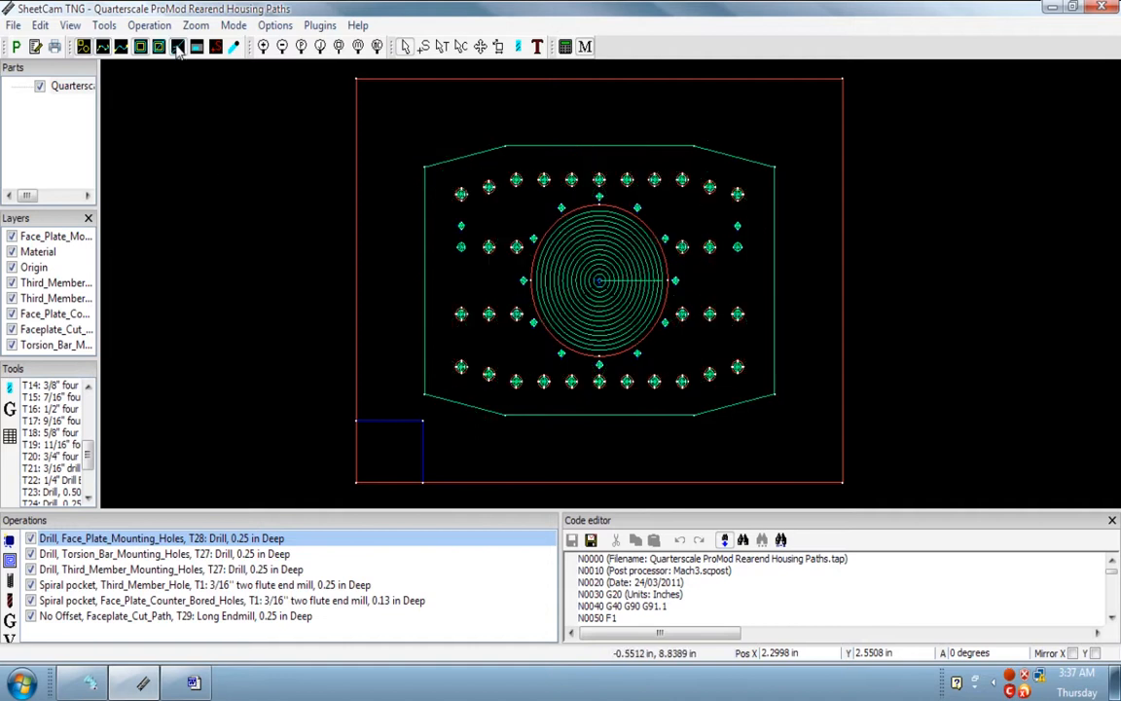
# Show the machine table and material areas behind the faceplate and hide them again.
pyautogui.click(197, 49)
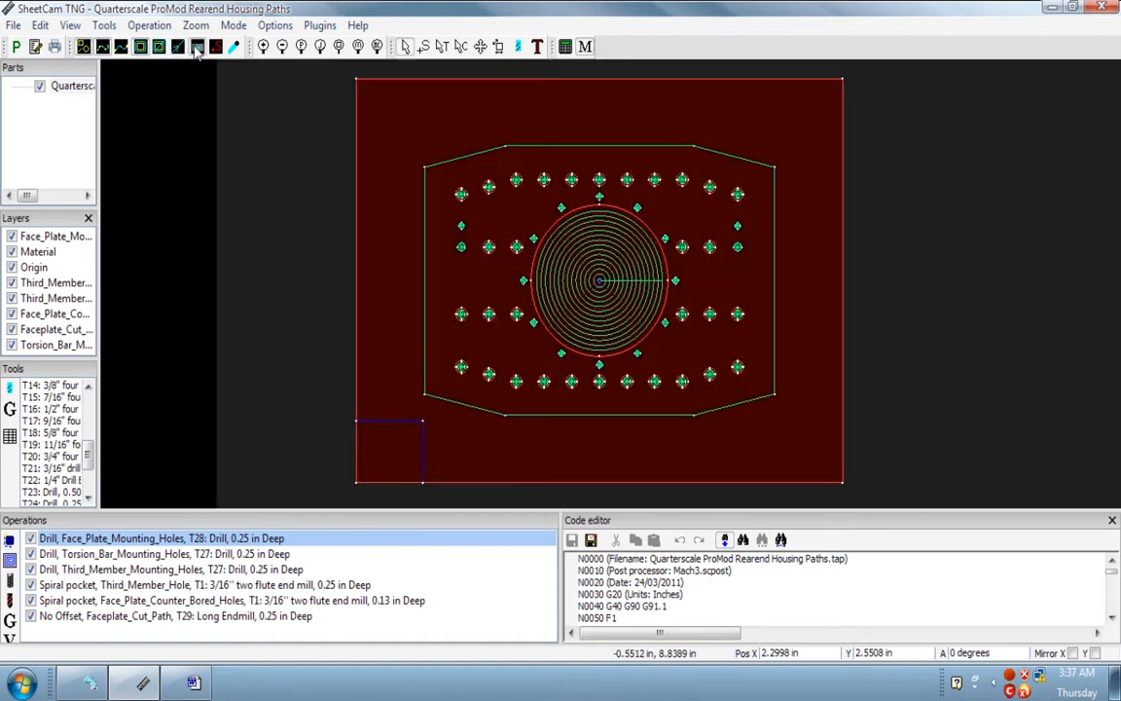
pyautogui.scroll(-3, 271, 178)
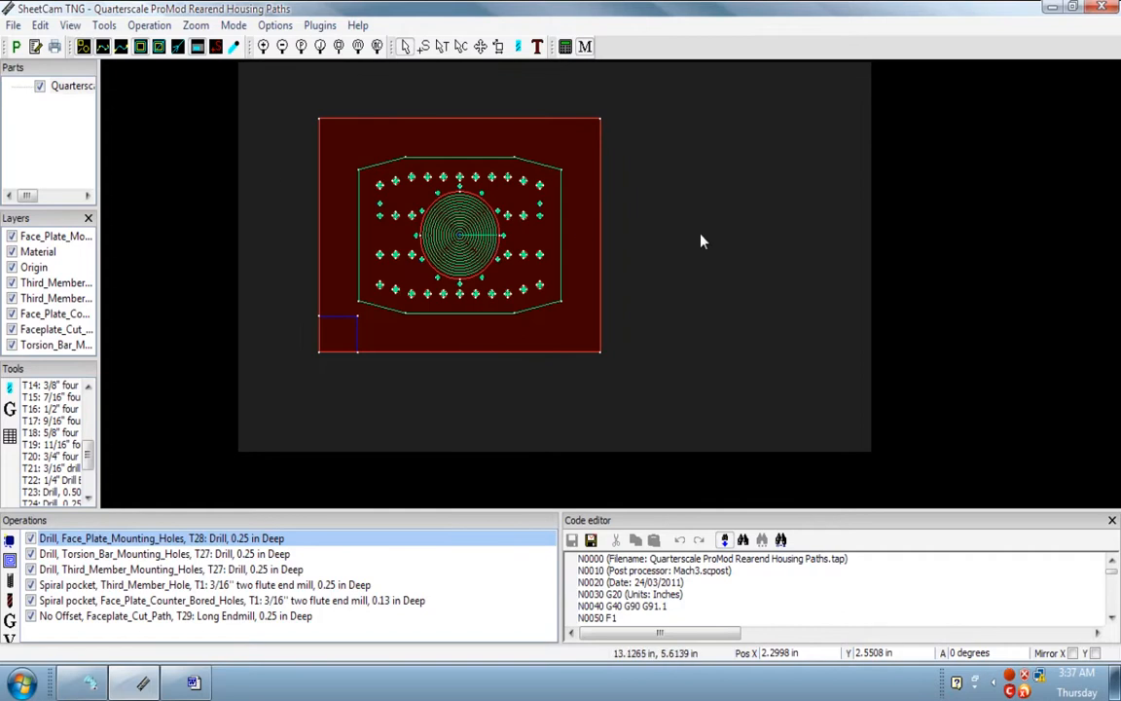
pyautogui.click(197, 48)
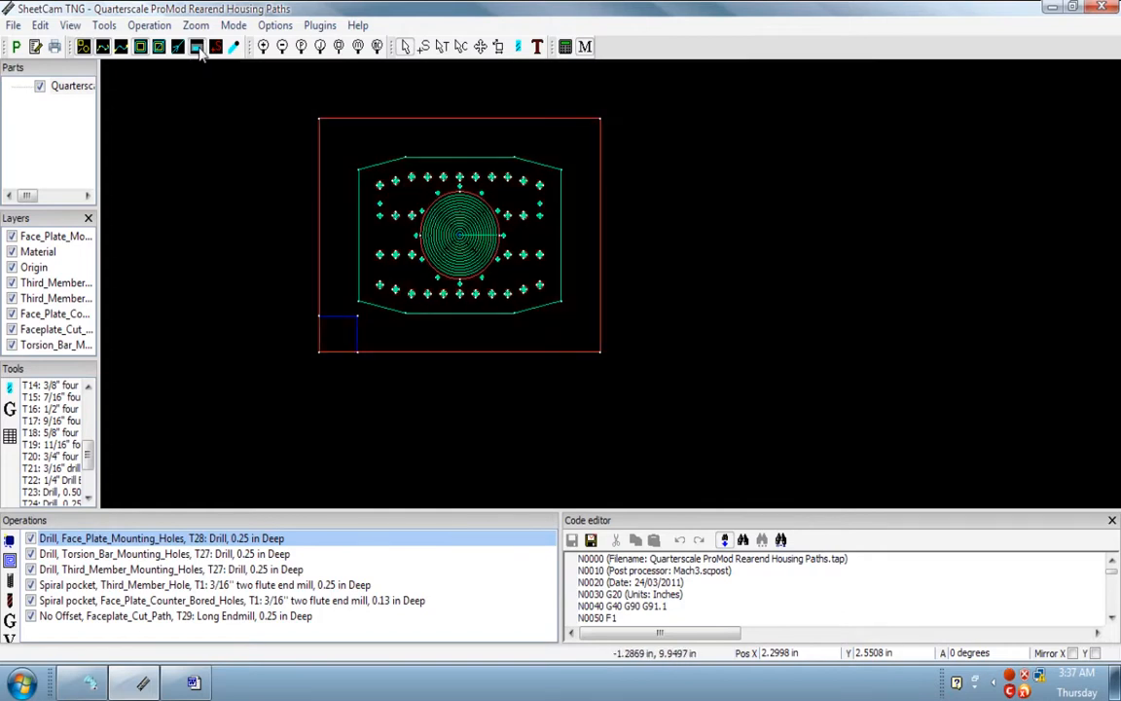
pyautogui.scroll(2, 561, 271)
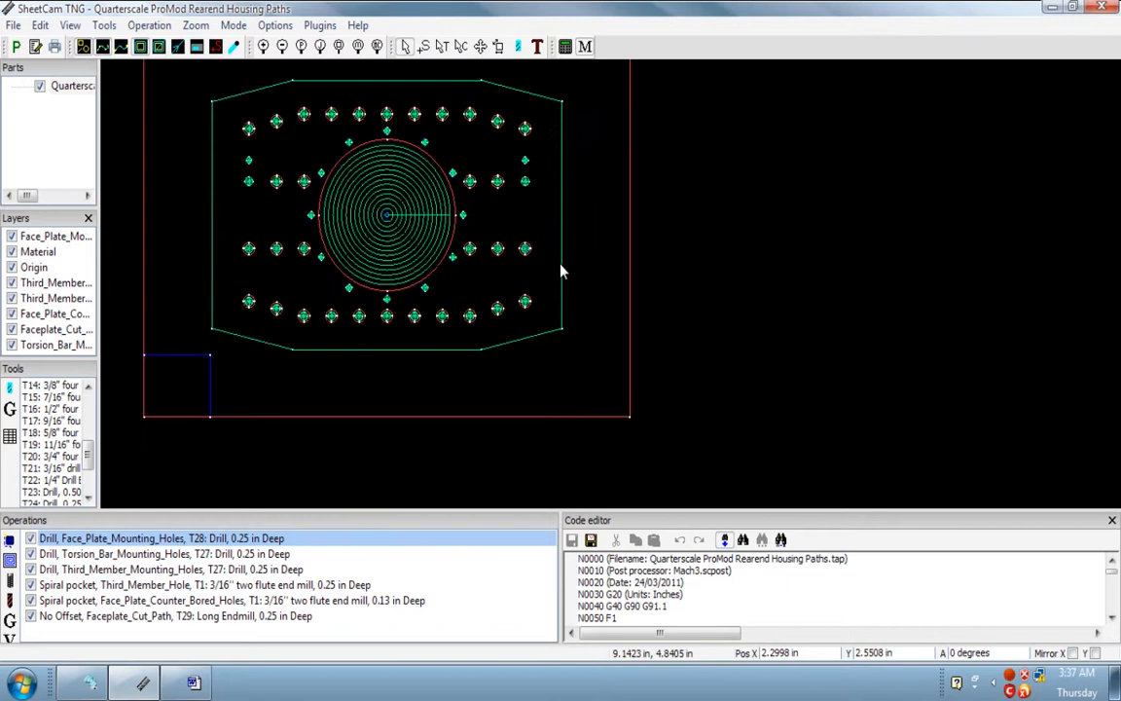
pyautogui.moveTo(404, 202)
pyautogui.mouseDown(button='middle')
pyautogui.moveTo(585, 254)
pyautogui.moveTo(587, 276)
pyautogui.mouseUp(button='middle')
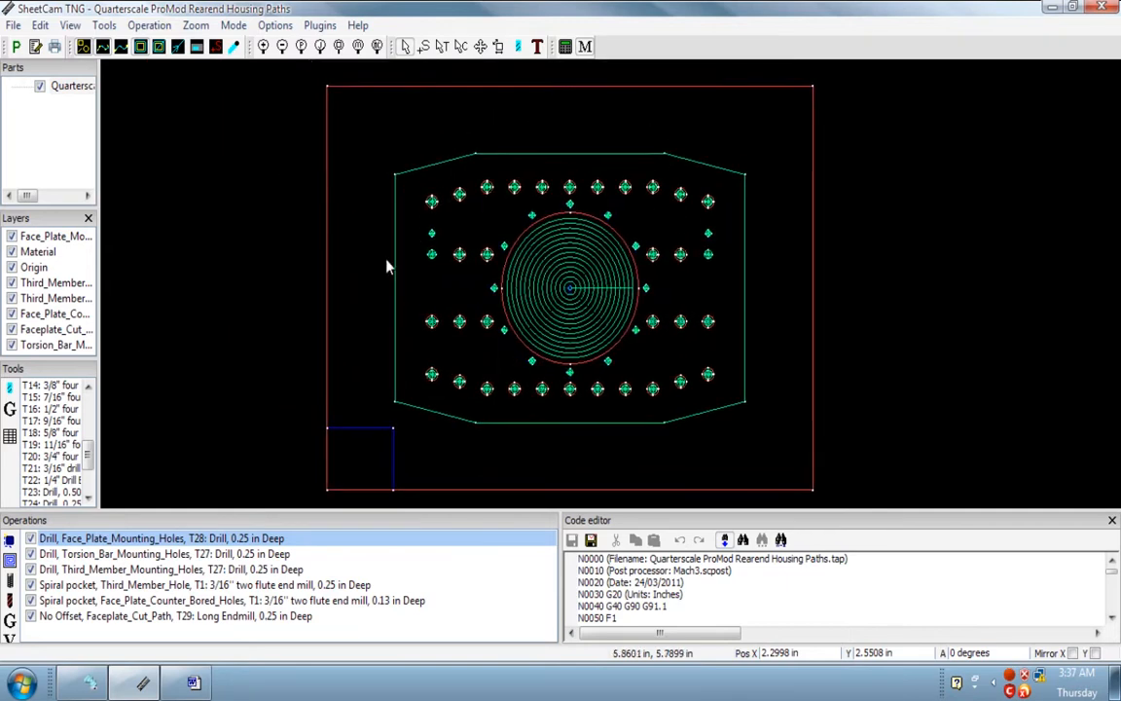
# Hide the tool paths to view the bare part drawing and restore them.
pyautogui.click(140, 48)
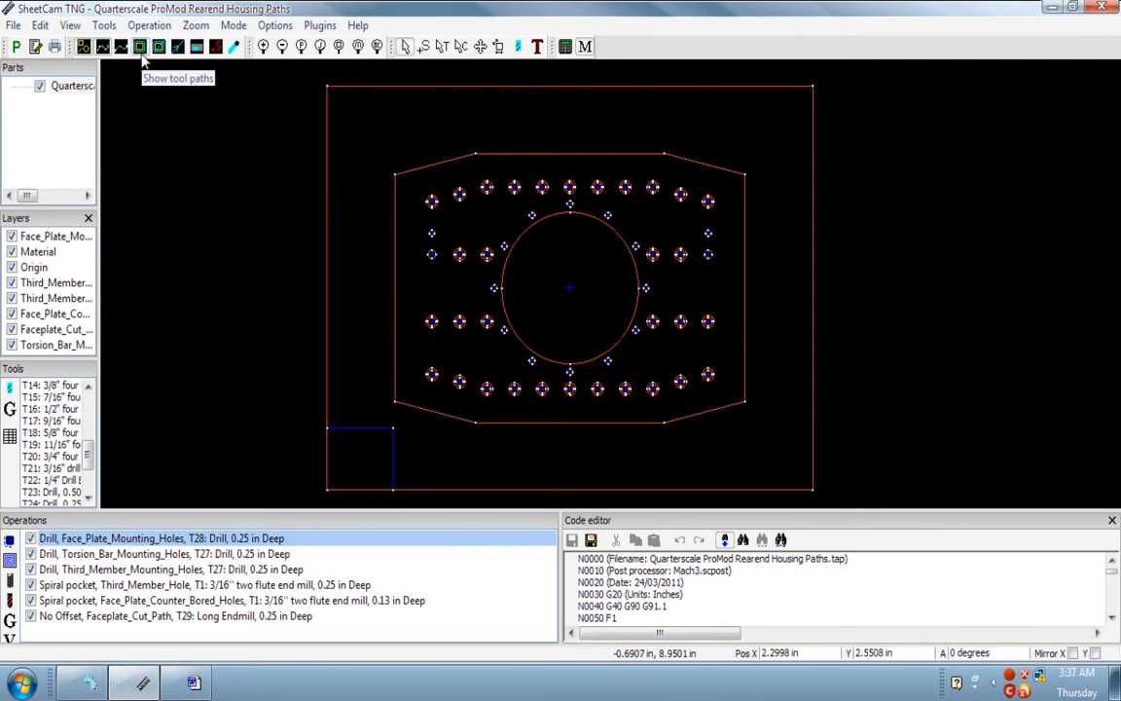
pyautogui.click(140, 48)
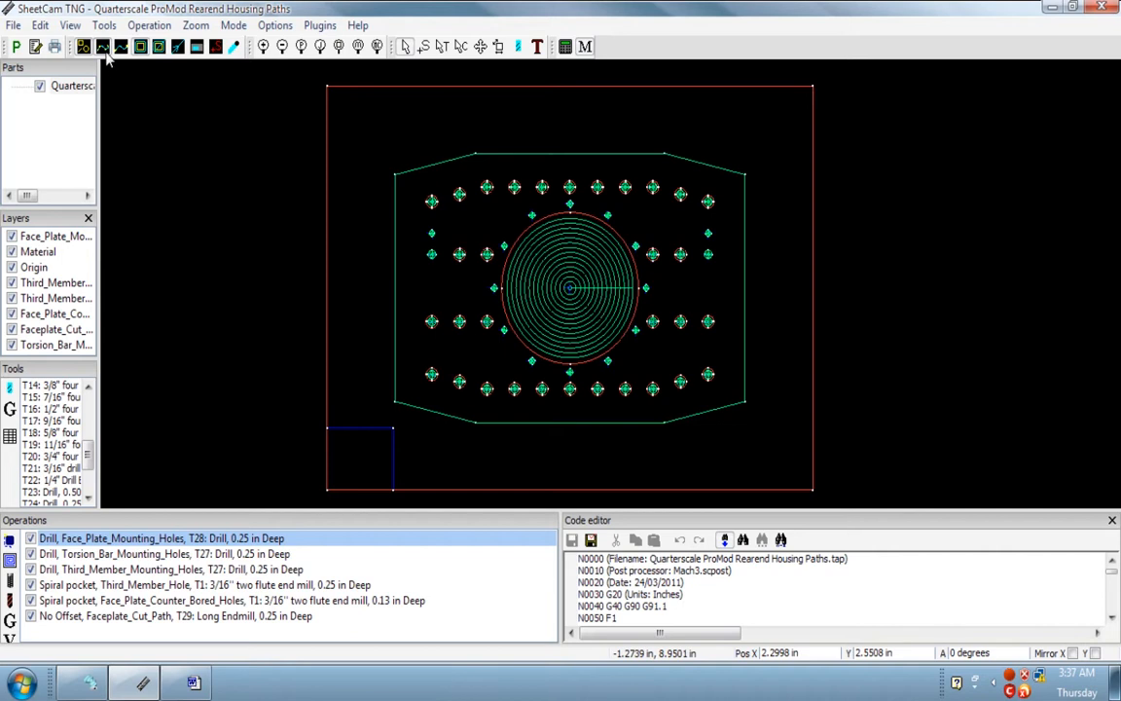
pyautogui.click(102, 49)
pyautogui.click(102, 48)
# Display the rapid moves linking the holes, pocket and outline cut, and hide them again.
pyautogui.click(161, 49)
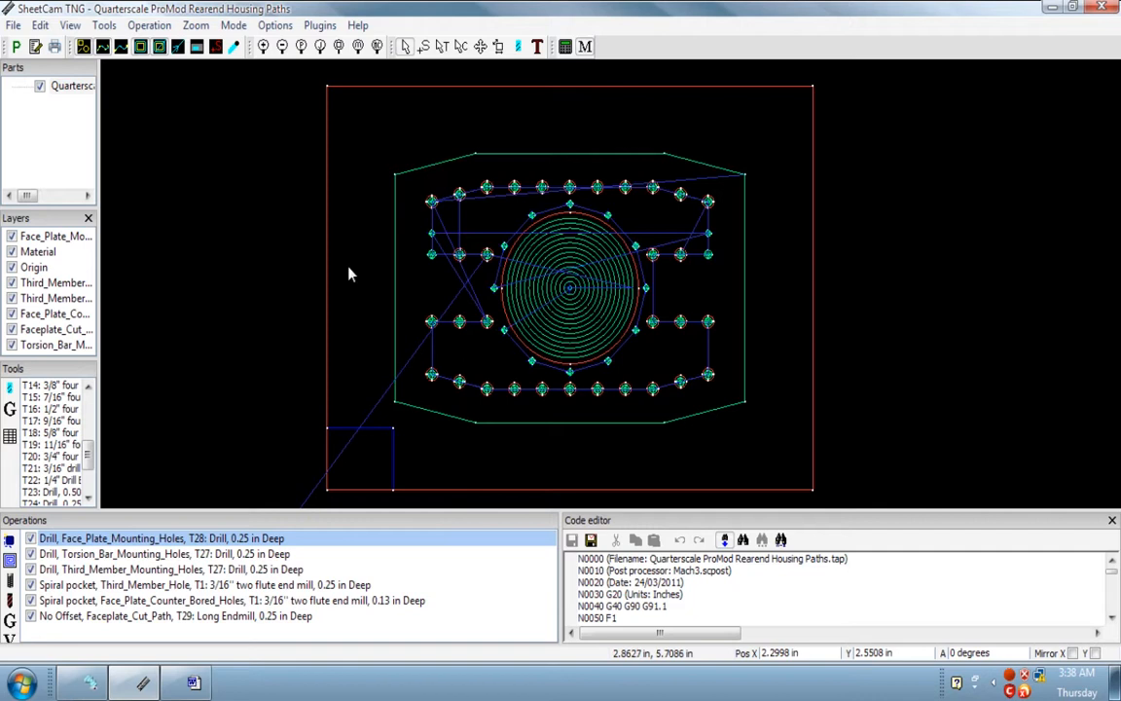
pyautogui.click(179, 48)
pyautogui.click(179, 48)
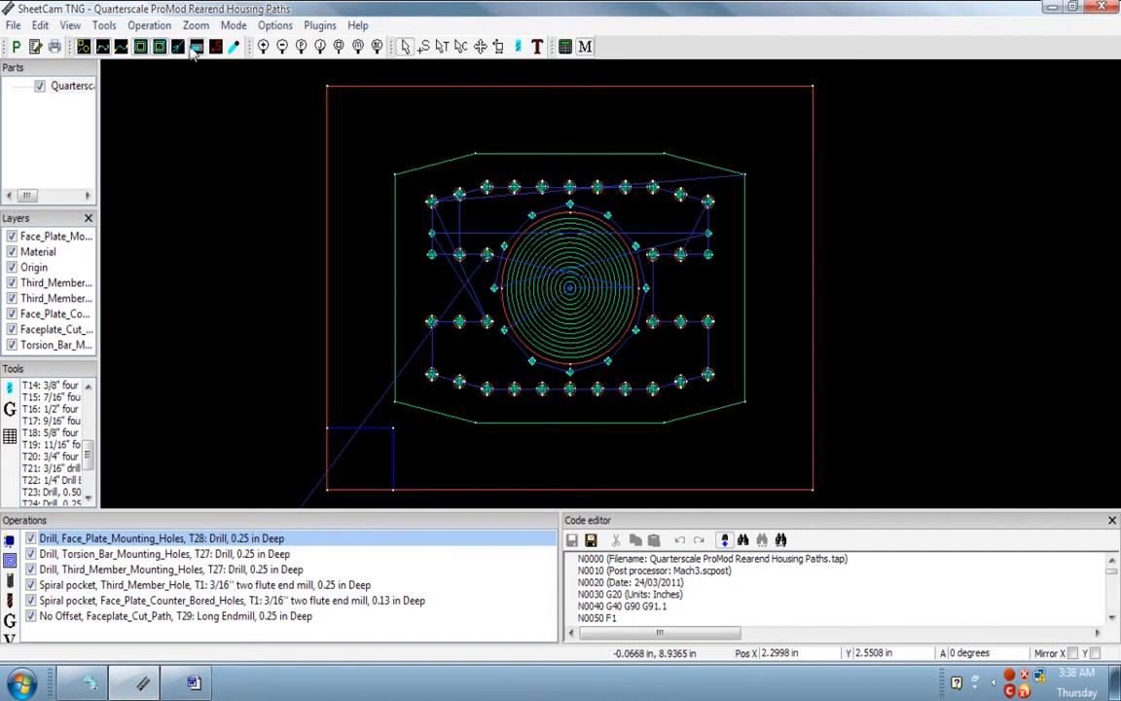
pyautogui.click(197, 48)
pyautogui.click(197, 48)
pyautogui.click(160, 48)
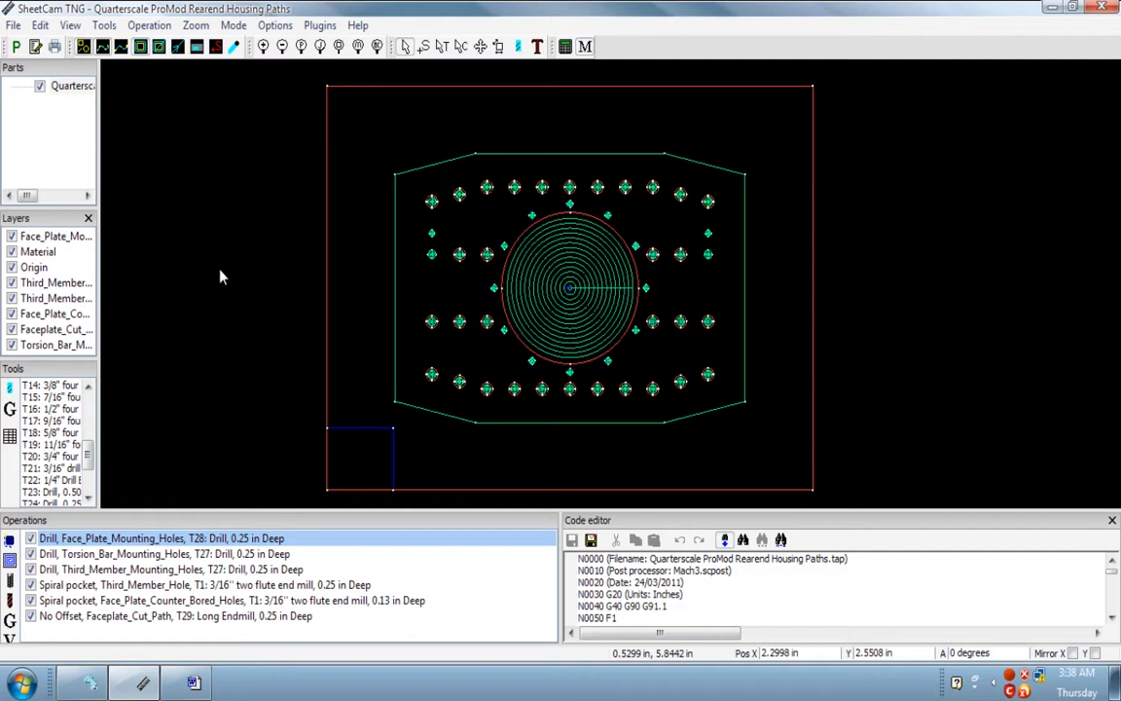
# Hide the node markers on the contours and examine the hole tool paths around the central pocket up close.
pyautogui.click(83, 46)
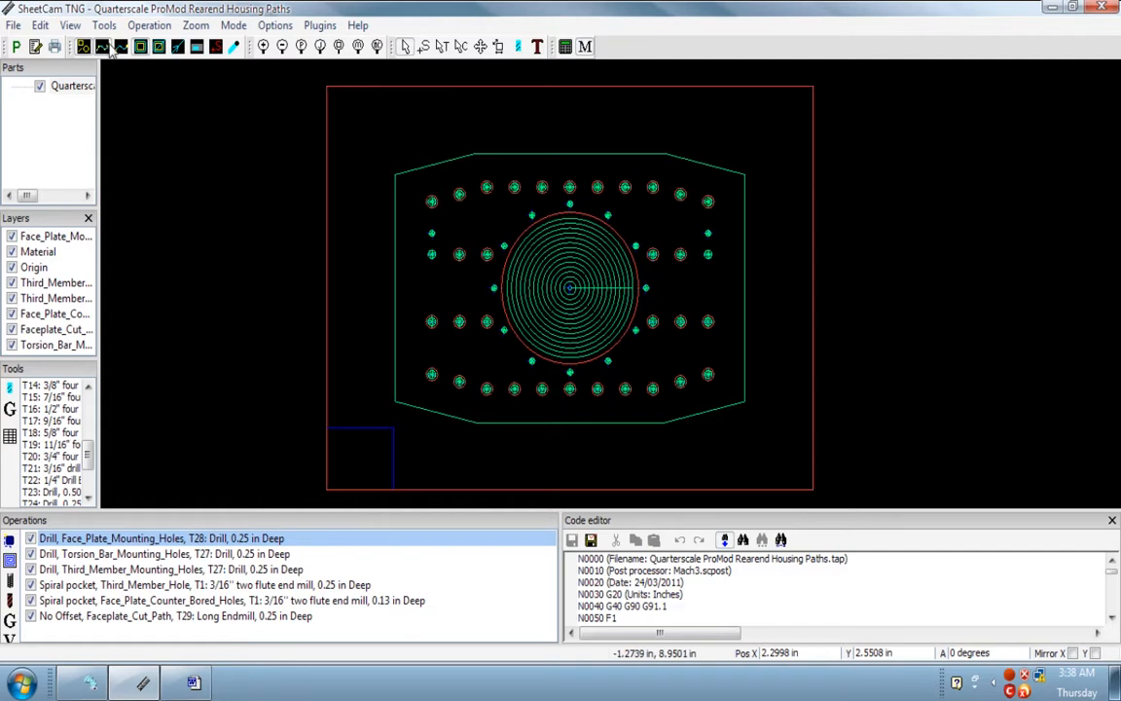
pyautogui.scroll(3, 365, 223)
pyautogui.scroll(2, 368, 224)
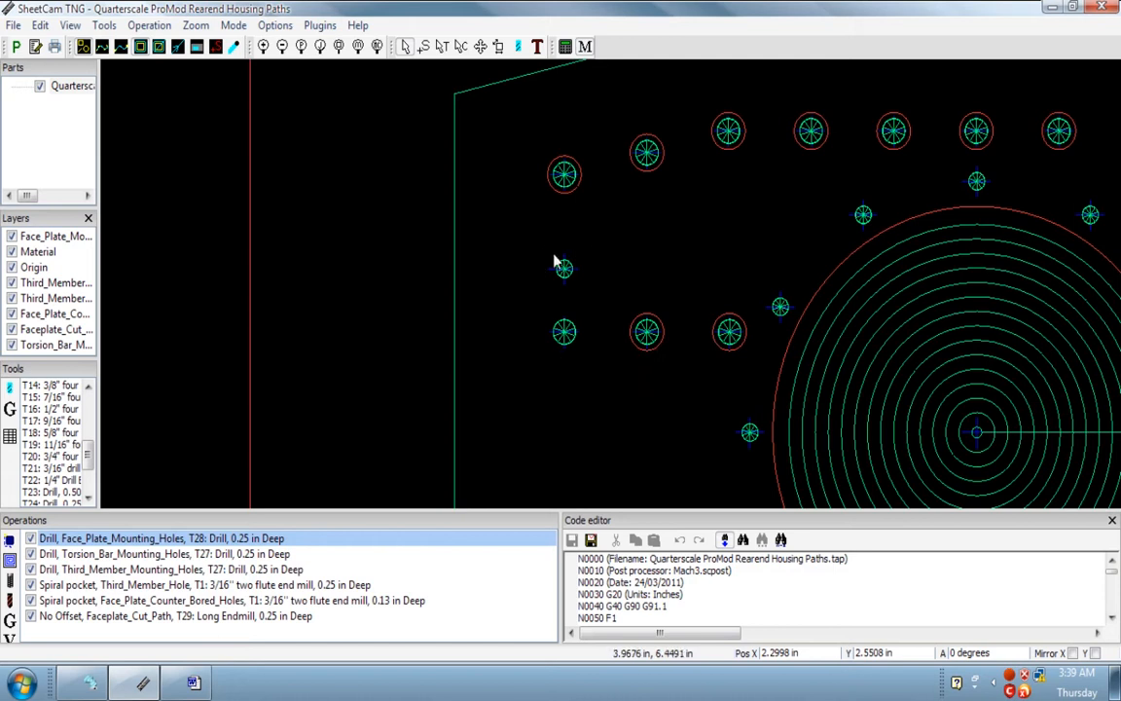
pyautogui.scroll(-2, 550, 260)
pyautogui.scroll(1, 548, 261)
pyautogui.scroll(-1, 548, 261)
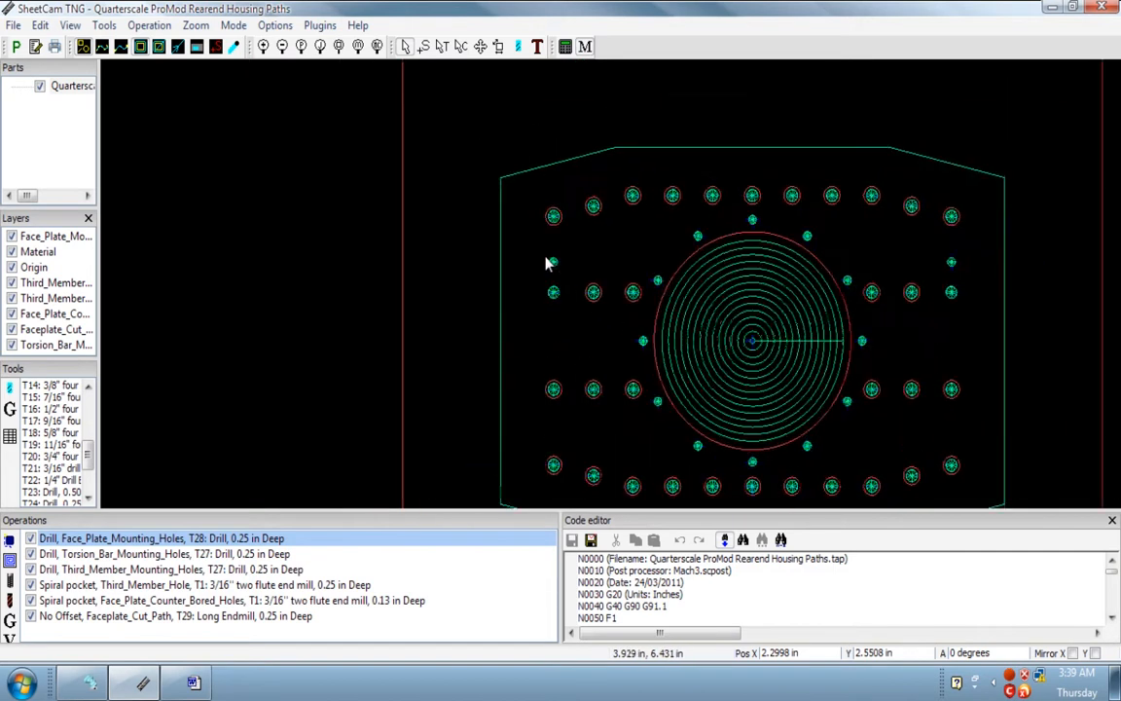
pyautogui.moveTo(748, 337); pyautogui.dragTo(628, 282, button='middle')
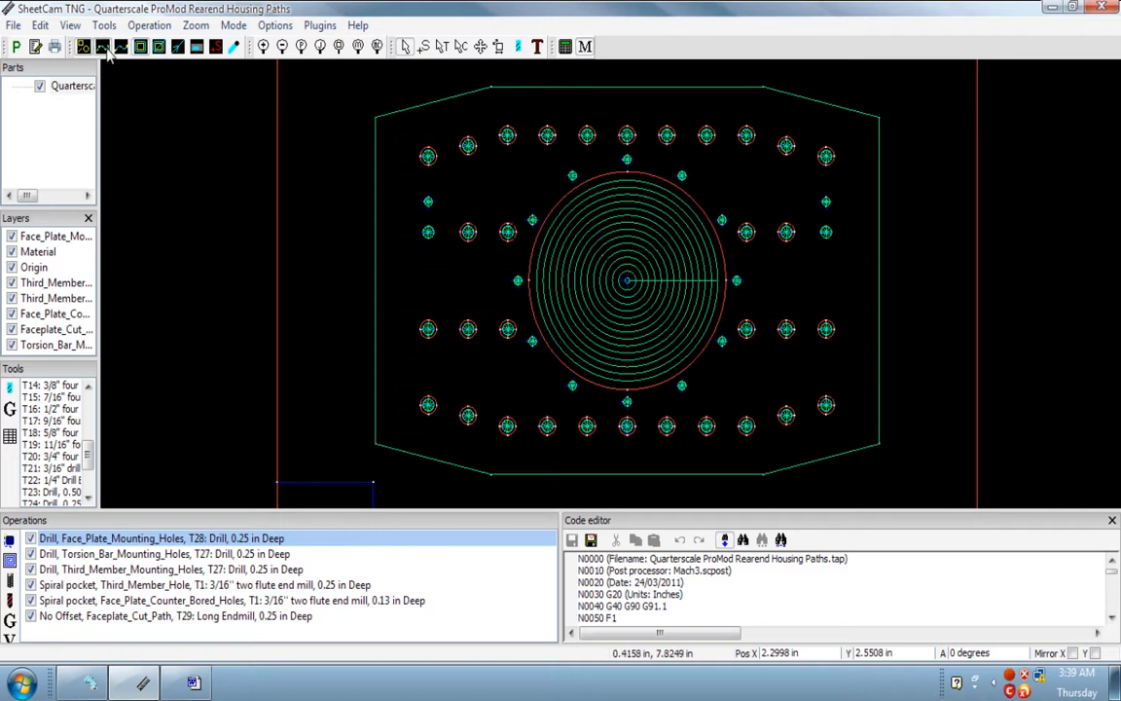
# Switch to simulation mode and run the cutting simulation of all the faceplate operations at 500% feed rate override.
pyautogui.click(232, 26)
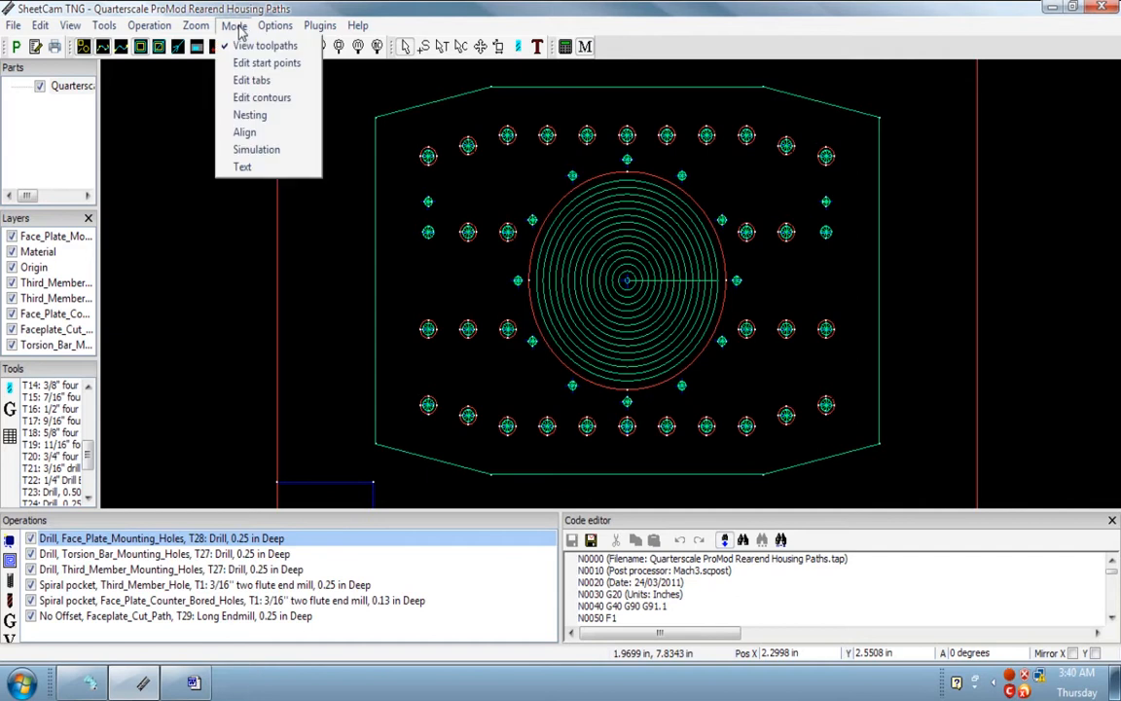
pyautogui.click(247, 151)
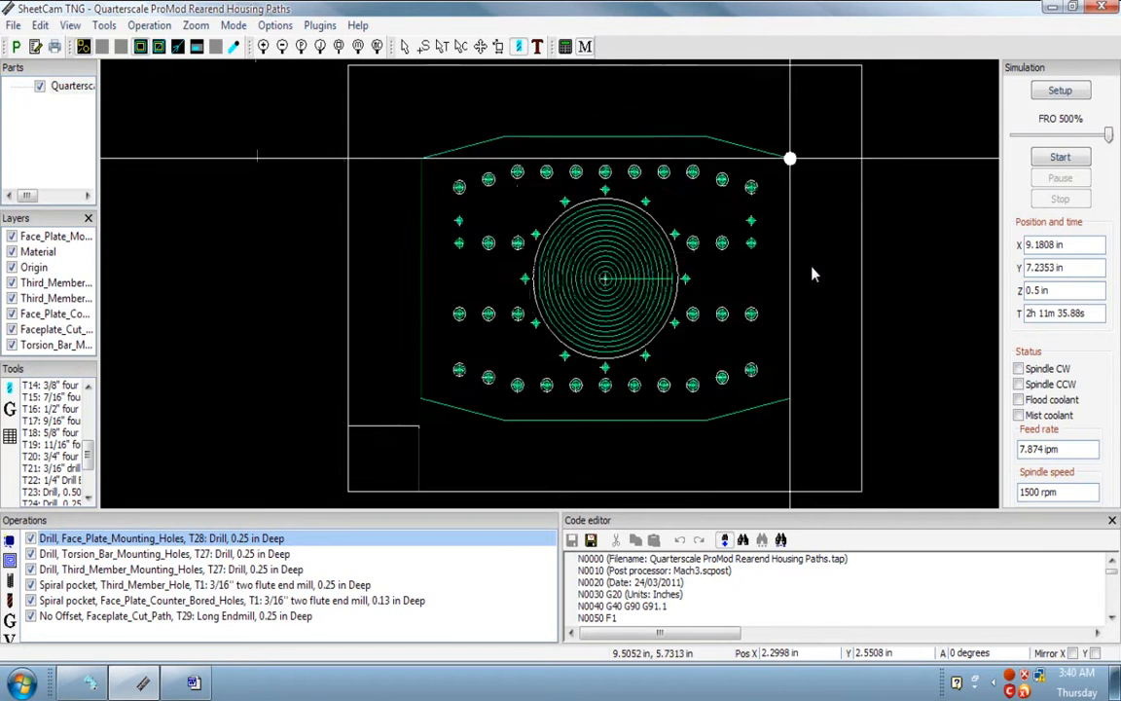
pyautogui.scroll(1, 815, 275)
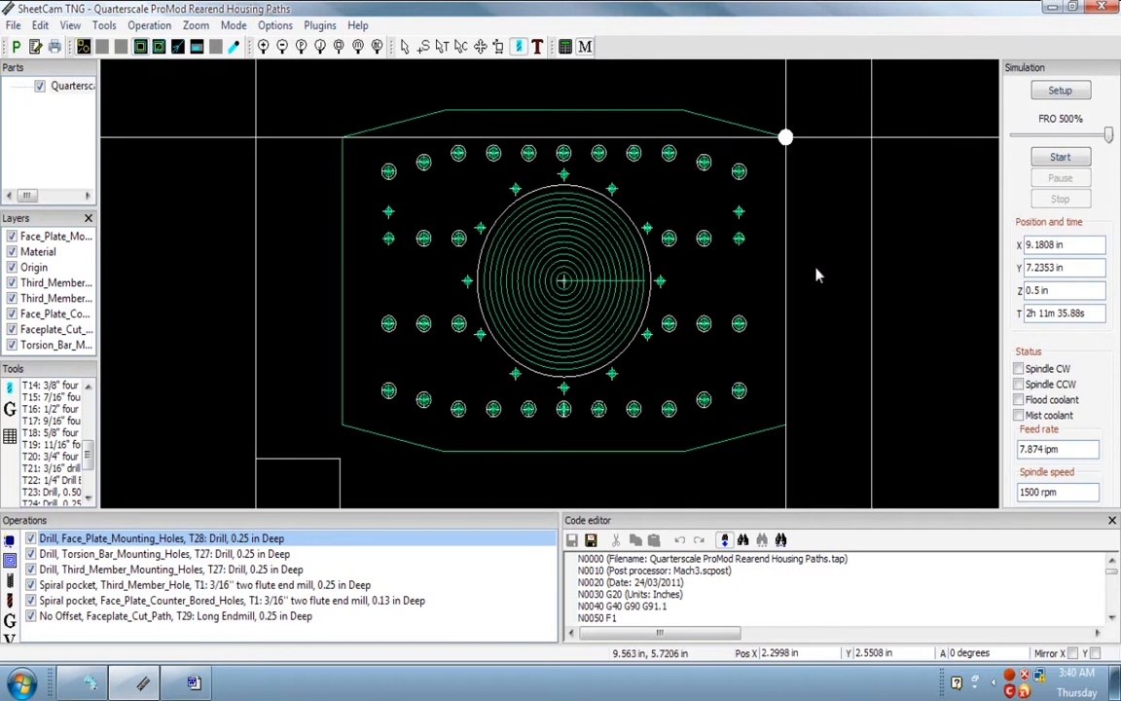
pyautogui.scroll(1, 817, 275)
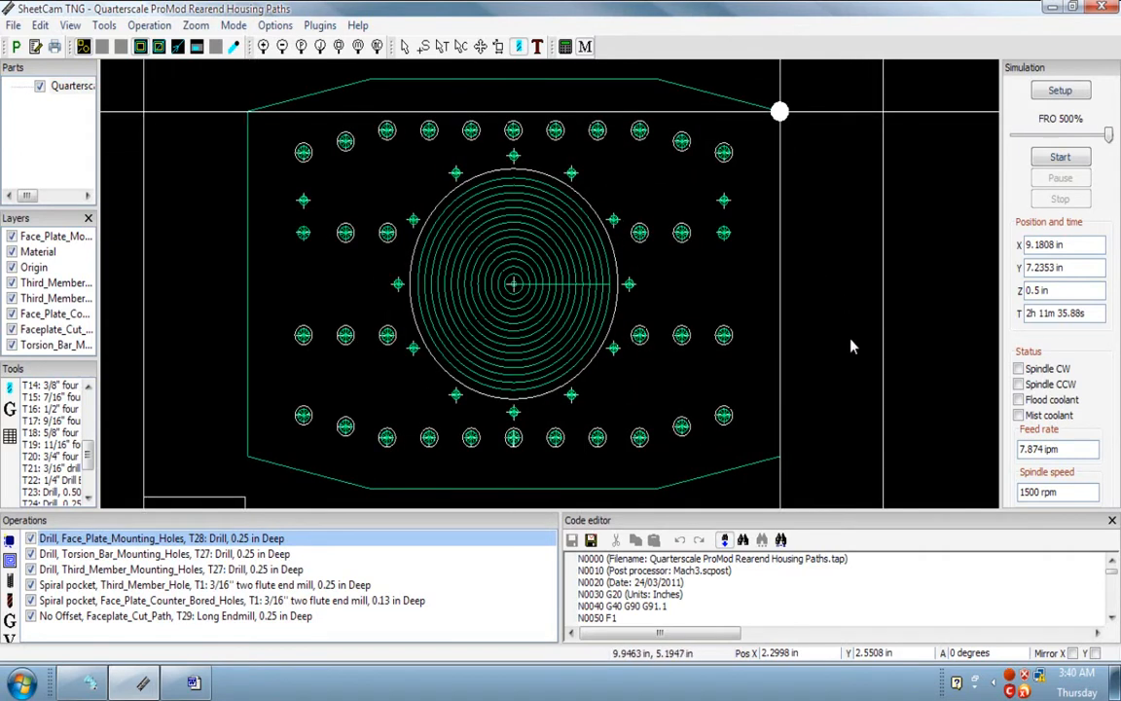
pyautogui.moveTo(533, 283); pyautogui.dragTo(598, 281, button='middle')
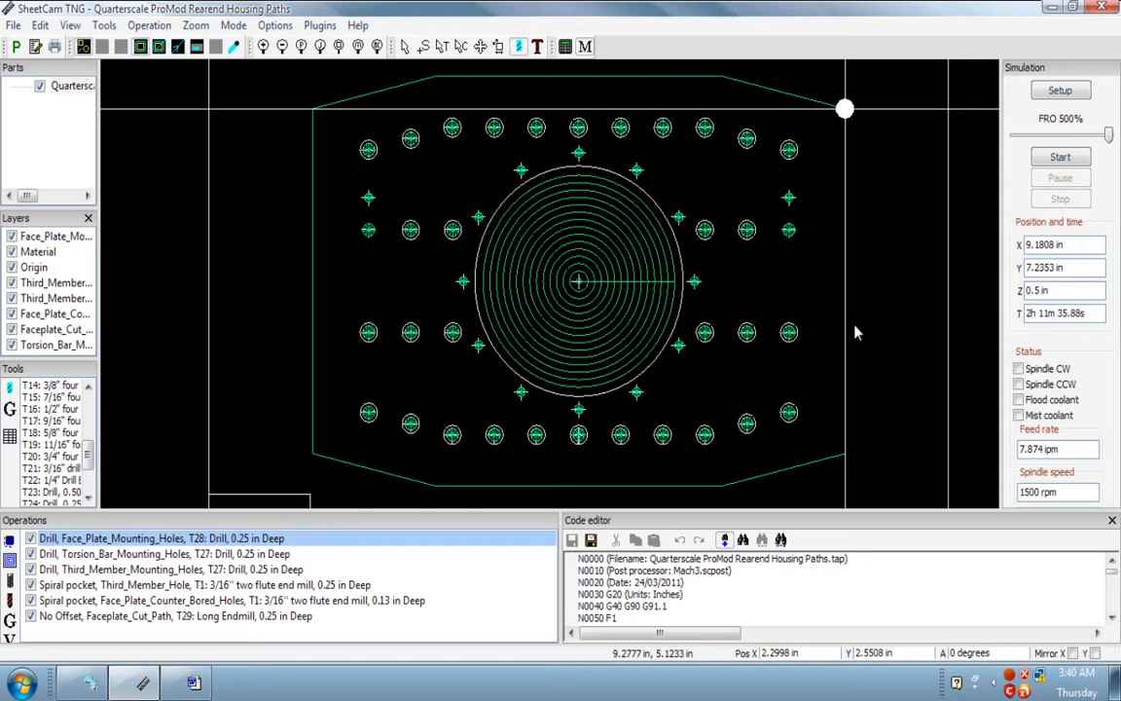
pyautogui.click(1054, 159)
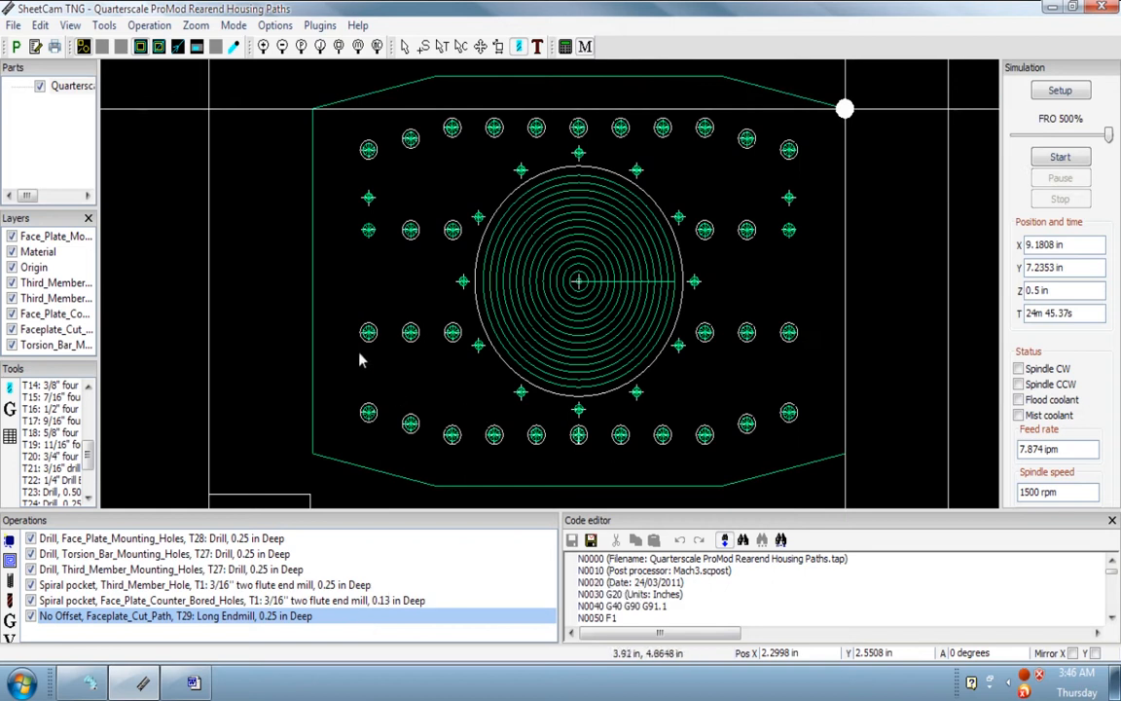
pyautogui.scroll(-3, 277, 327)
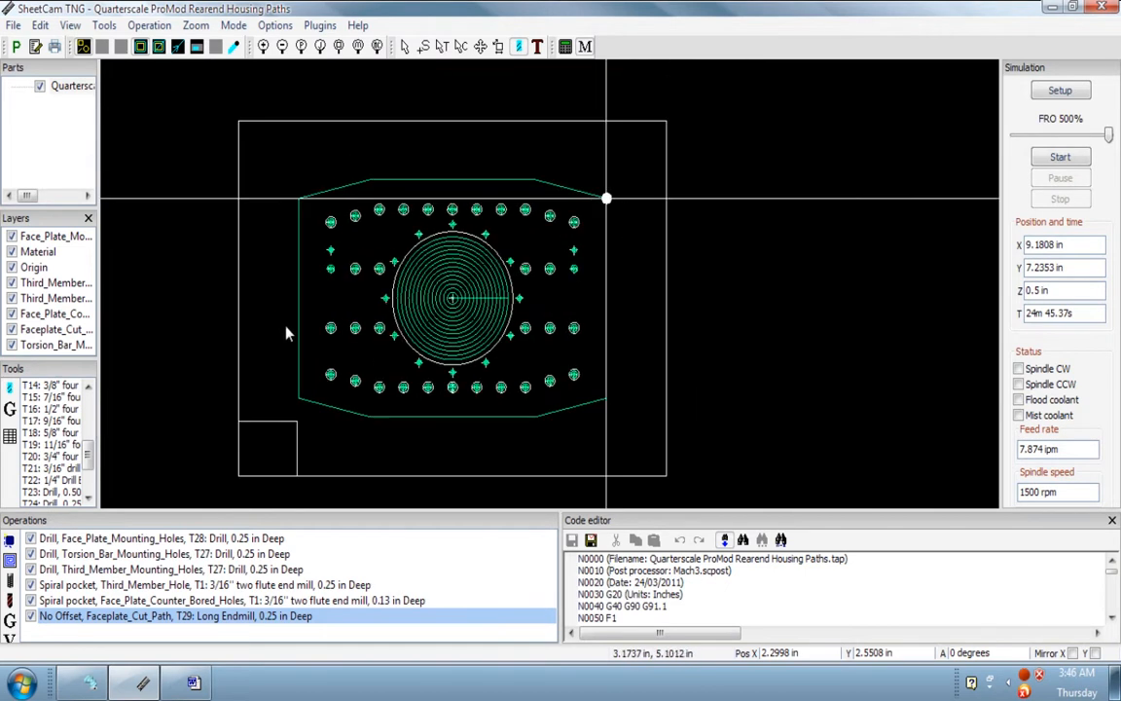
pyautogui.moveTo(450, 300); pyautogui.dragTo(565, 289, button='middle')
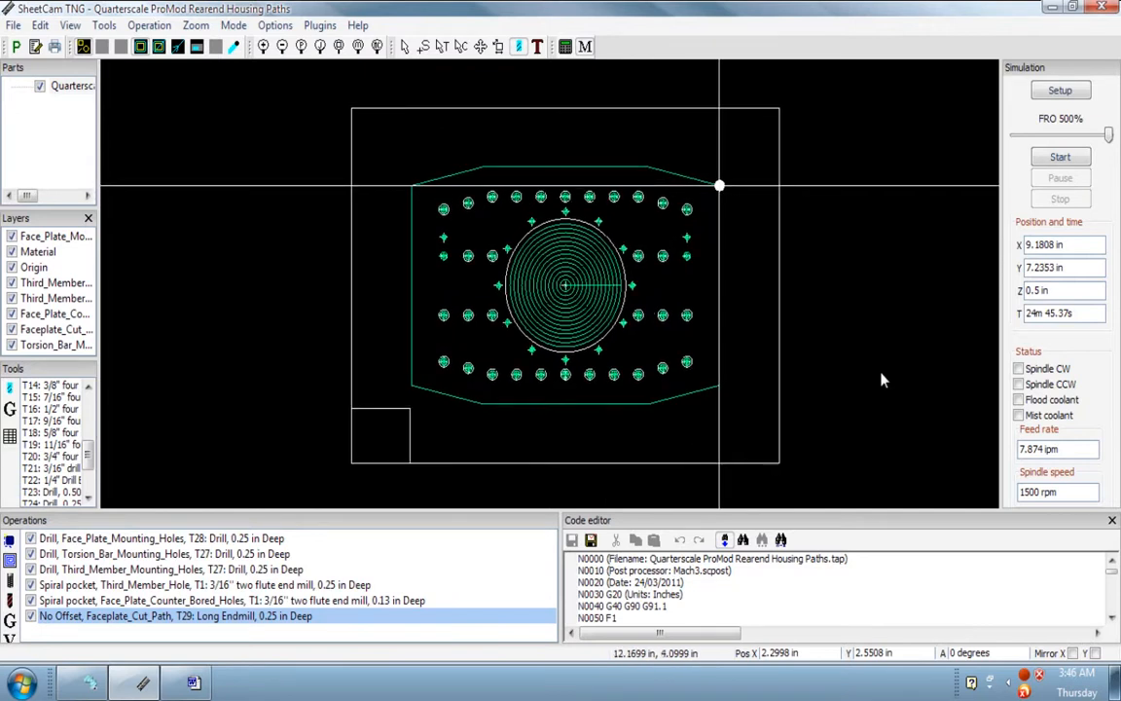